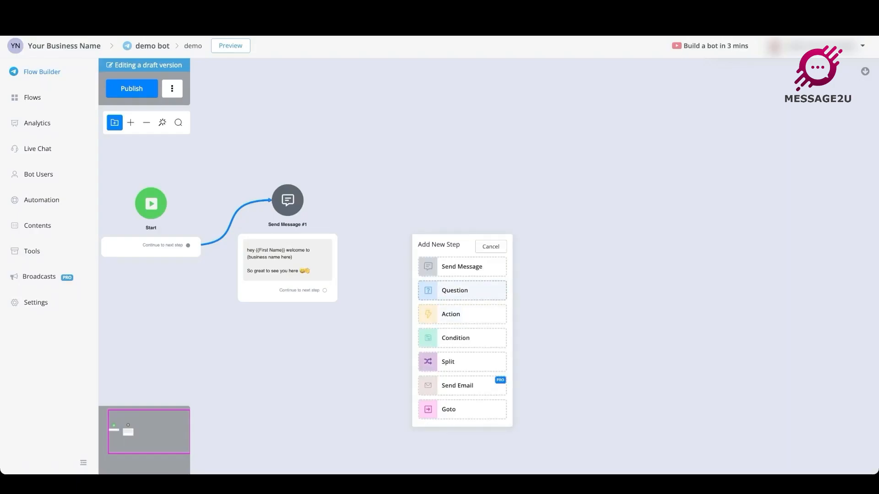
Step: Add a Question step with a Text item reading "ask question here" and save its response to user_response
click(461, 290)
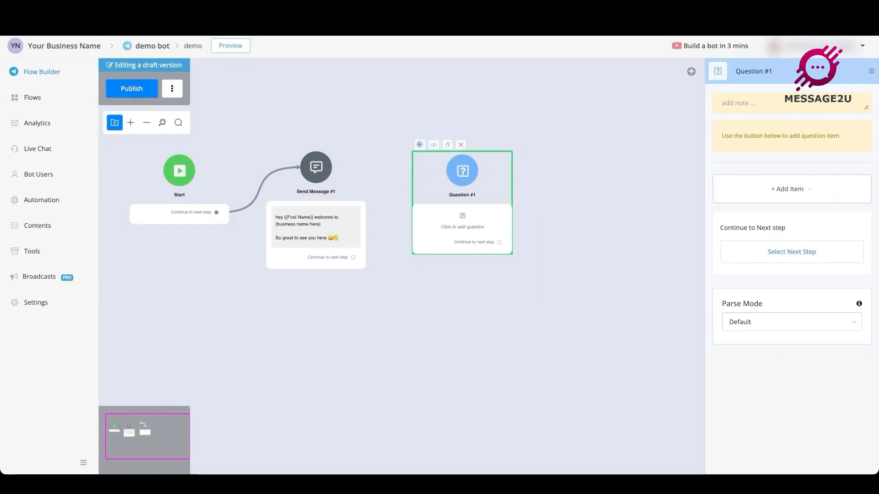
click(791, 189)
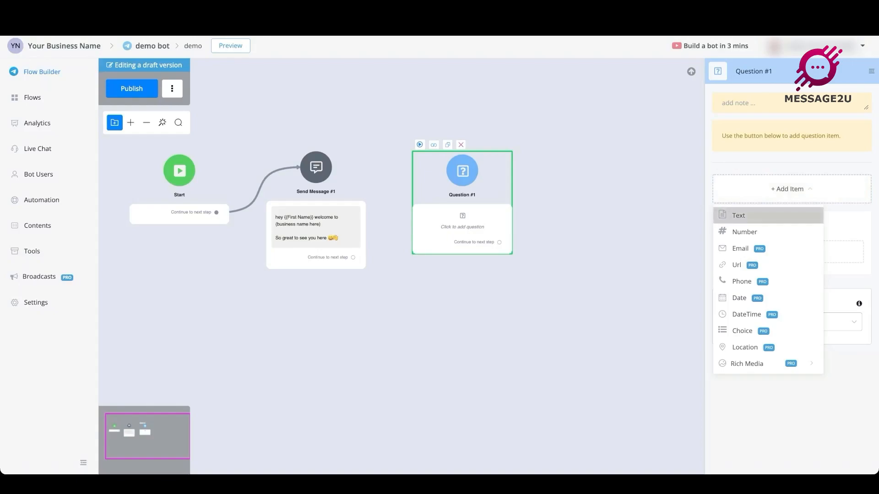
mouse_move(751, 216)
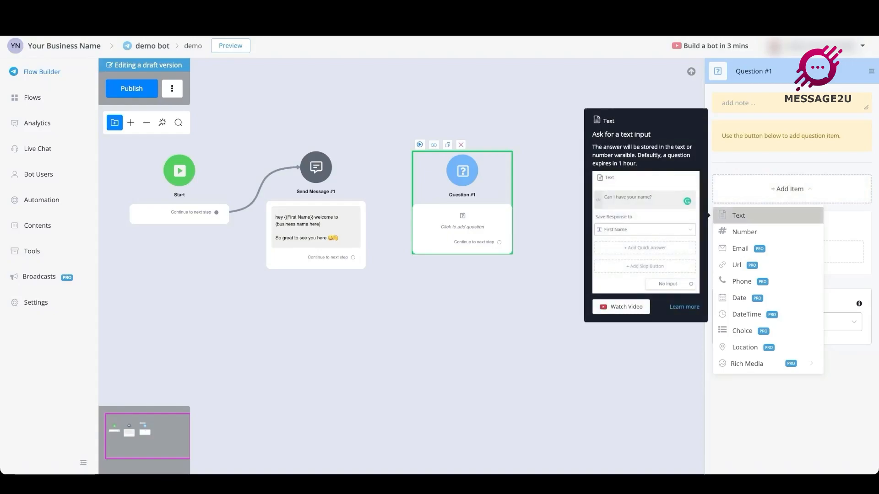
mouse_move(751, 232)
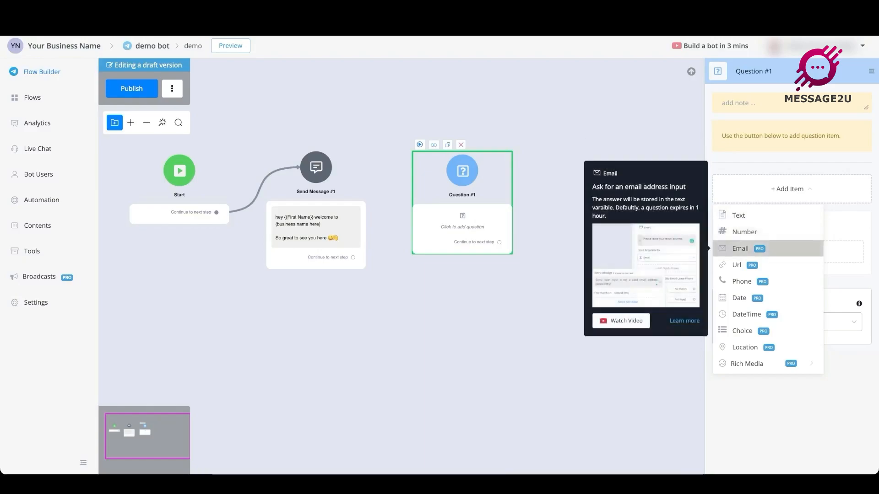
mouse_move(751, 265)
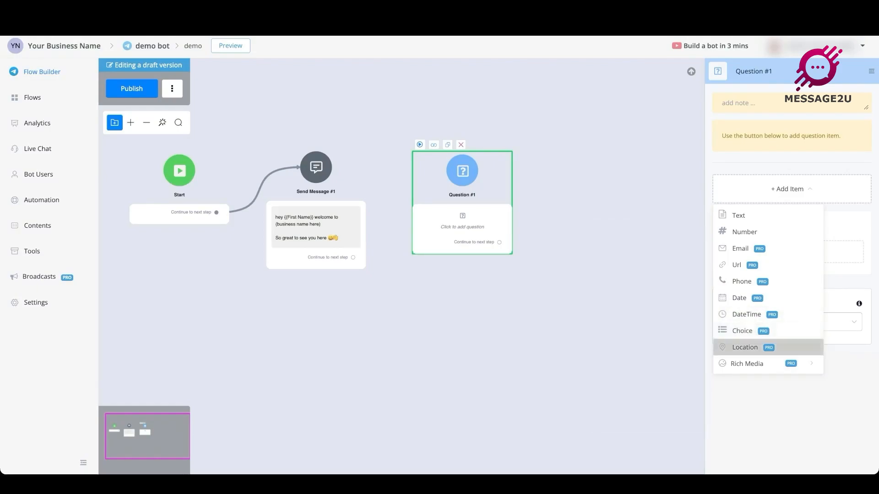
mouse_move(755, 364)
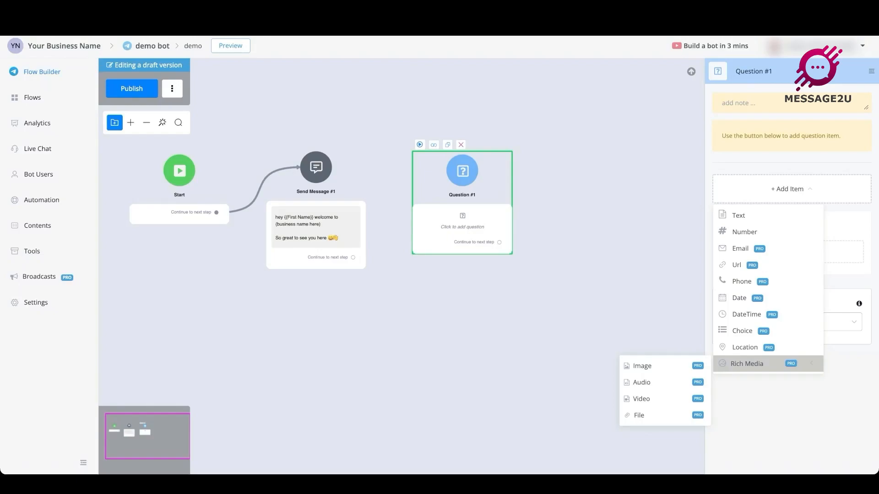
click(738, 215)
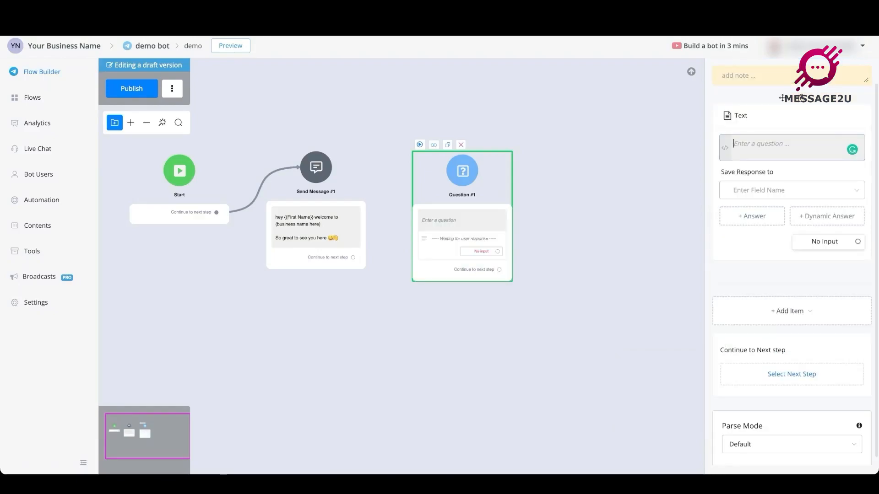
text(ask question here)
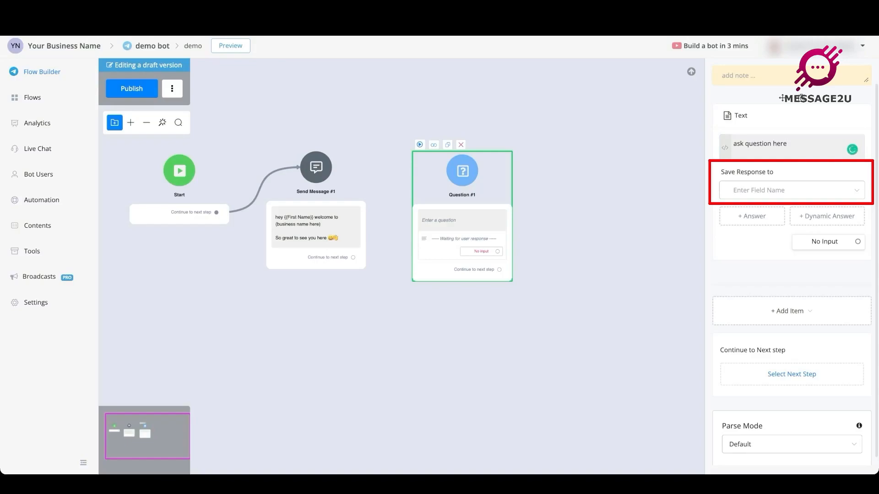
click(791, 190)
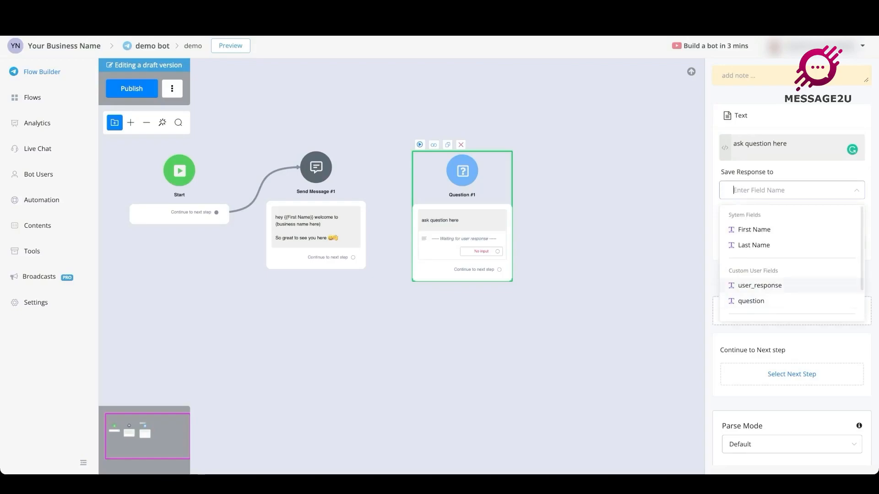
click(760, 285)
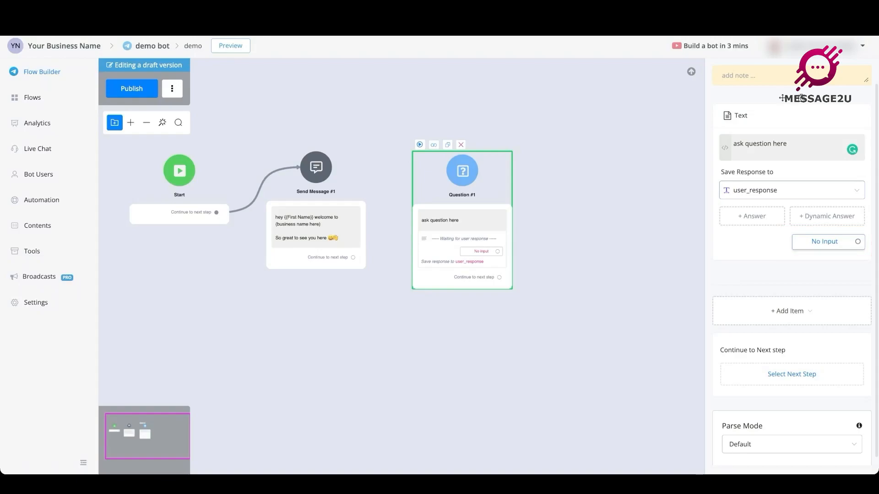
Step: Set the text question's user input to expire in 4 hours when there is no input
click(824, 242)
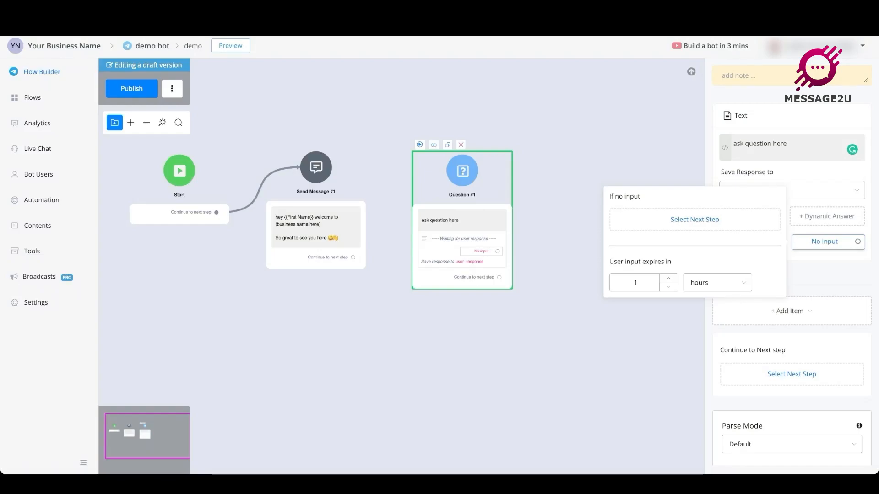
click(717, 283)
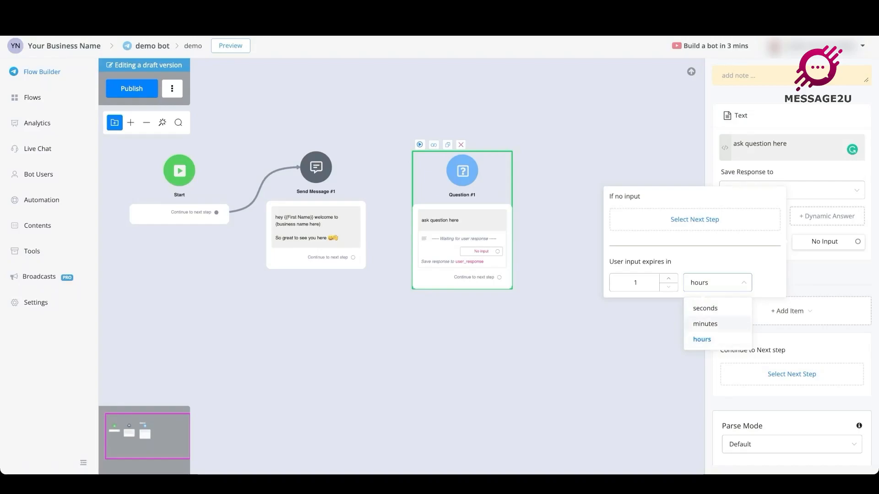
click(634, 283)
click(668, 278)
click(668, 278)
click(668, 278)
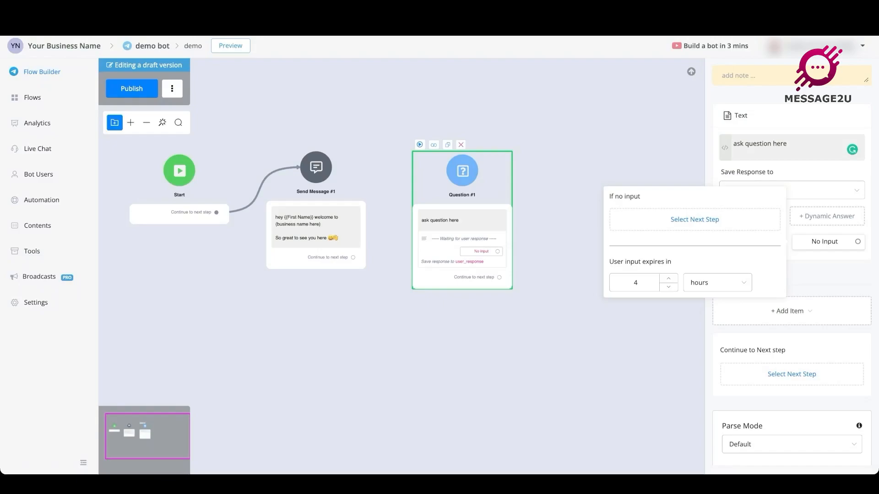
click(484, 262)
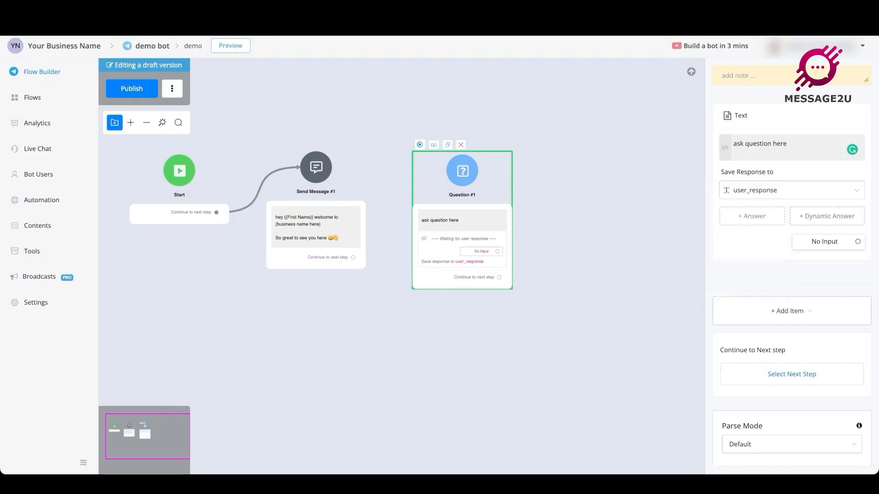
Step: Create a new Send Message step below Question #1, linked from its No input outlet
scroll(484, 262, up, 2)
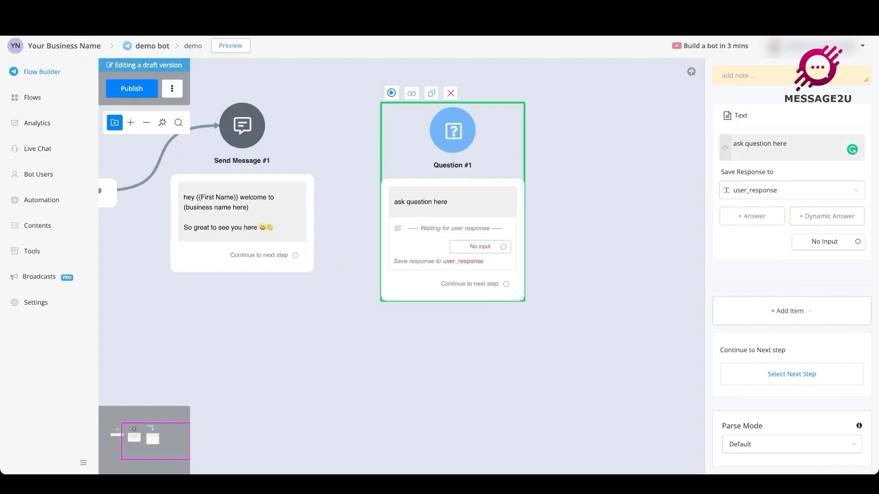
drag(502, 246, 392, 310)
click(429, 320)
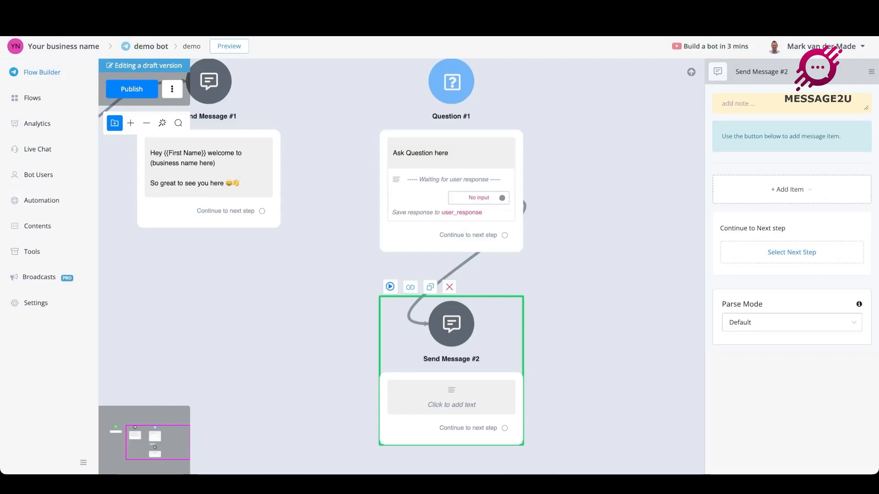
Step: Delete the Text item from Question #1
click(451, 83)
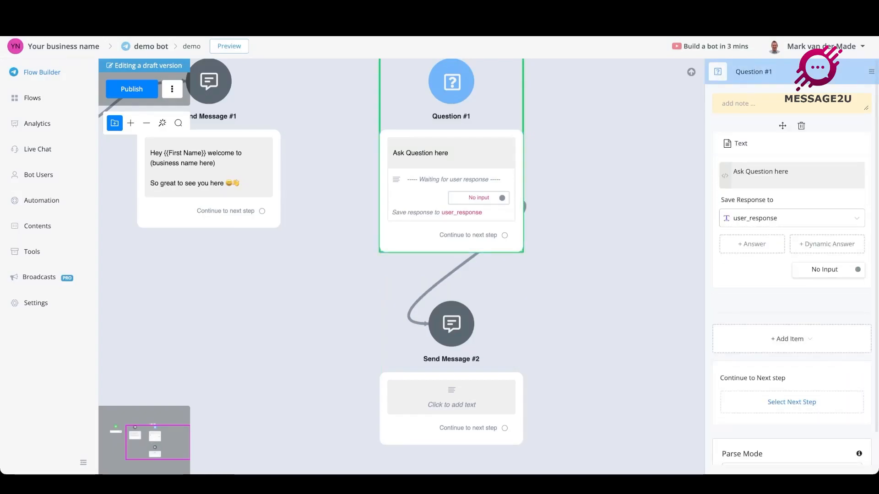
click(800, 125)
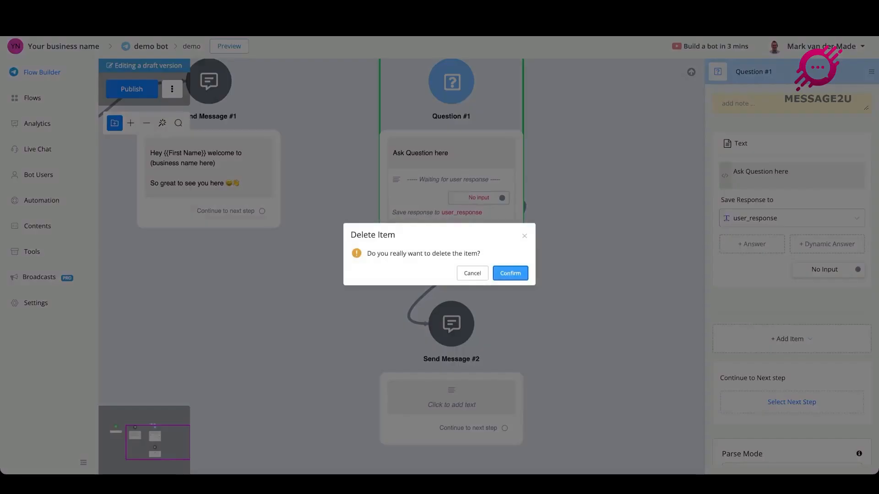
click(510, 273)
Step: Add a Choice item reading "Ask a question" to Question #1 and save its response to user_response
click(791, 190)
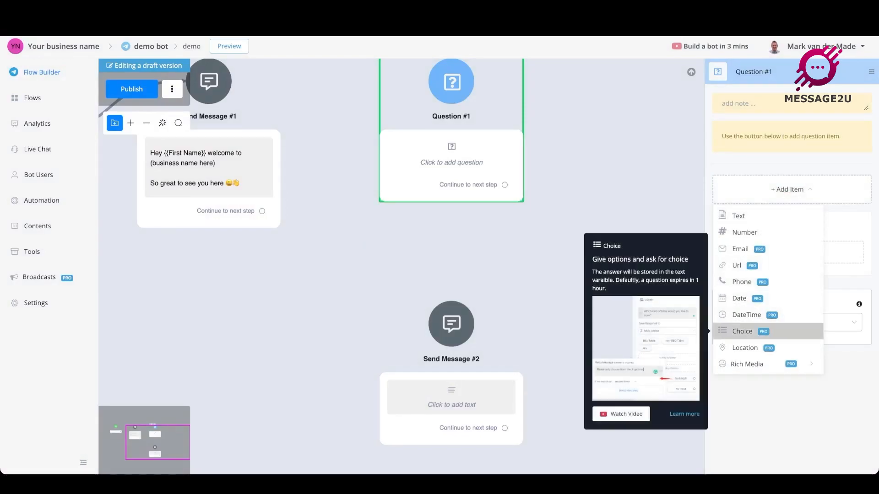
click(741, 331)
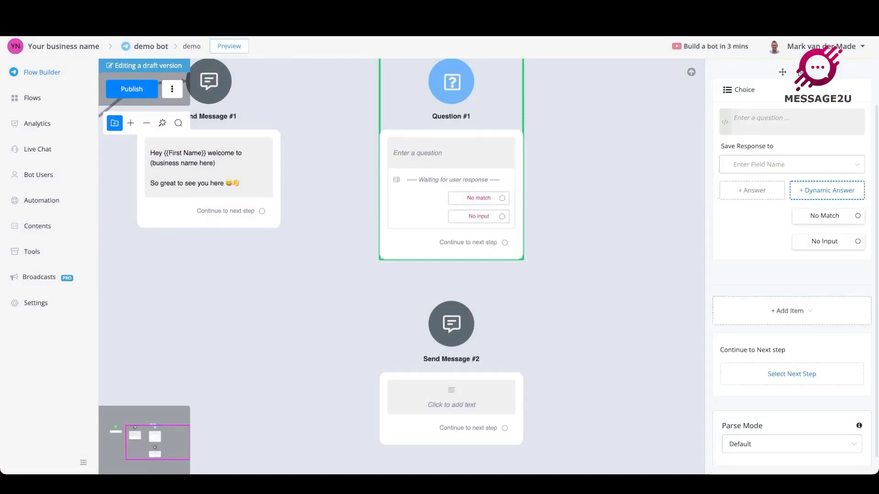
text(Ask a question)
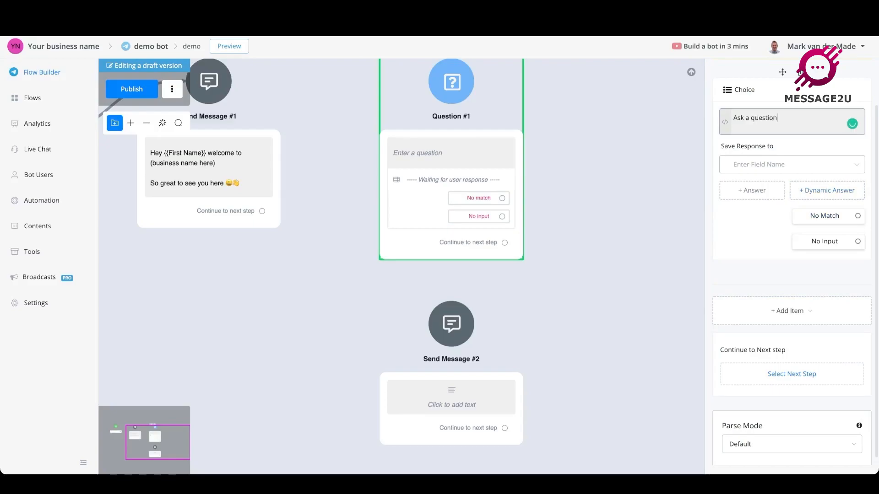
key(Tab)
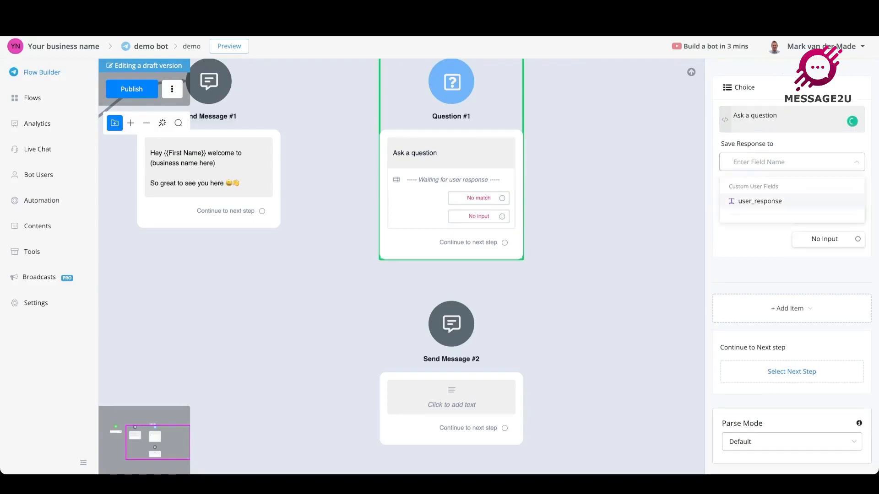
key(Return)
Step: Add the two answers "Option 1" and "Option 2" to the Choice item
key(Tab)
key(Return)
key(ctrl+a)
key(End)
text(1)
key(Return)
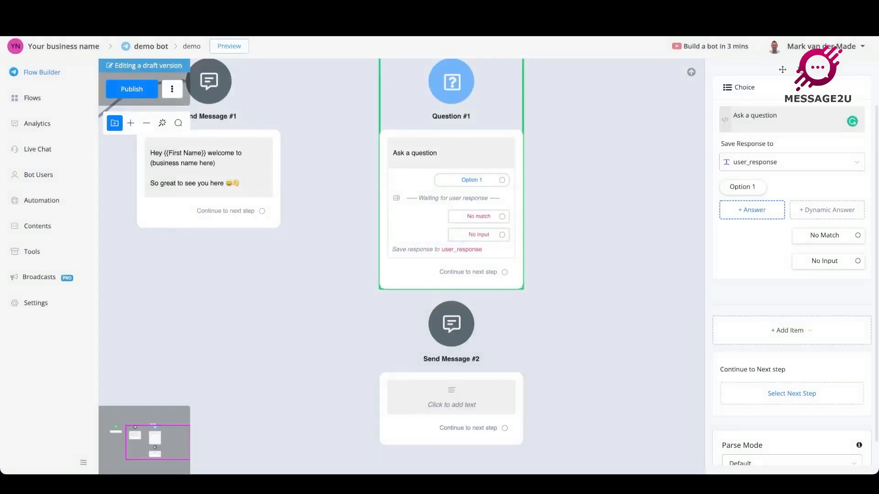
key(Return)
key(Return)
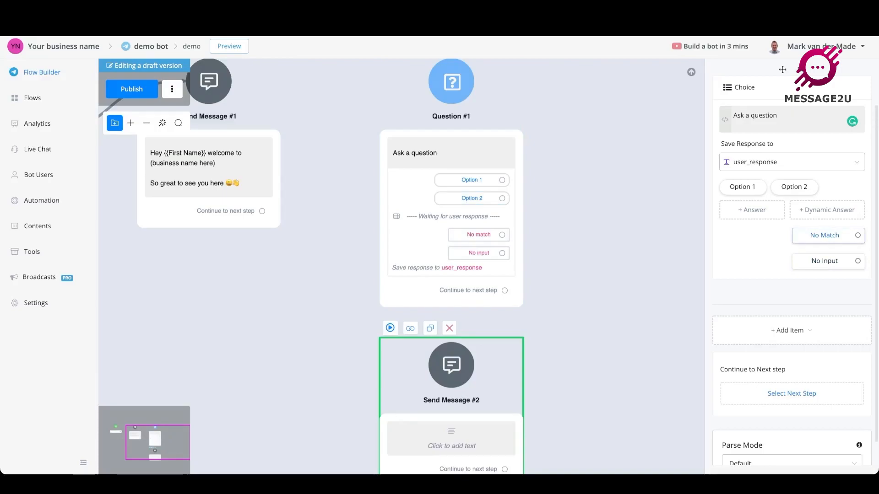
Step: Set the No Match retry message to "It seems I was not able to catch your answer there. Please choose from the options given"
click(824, 235)
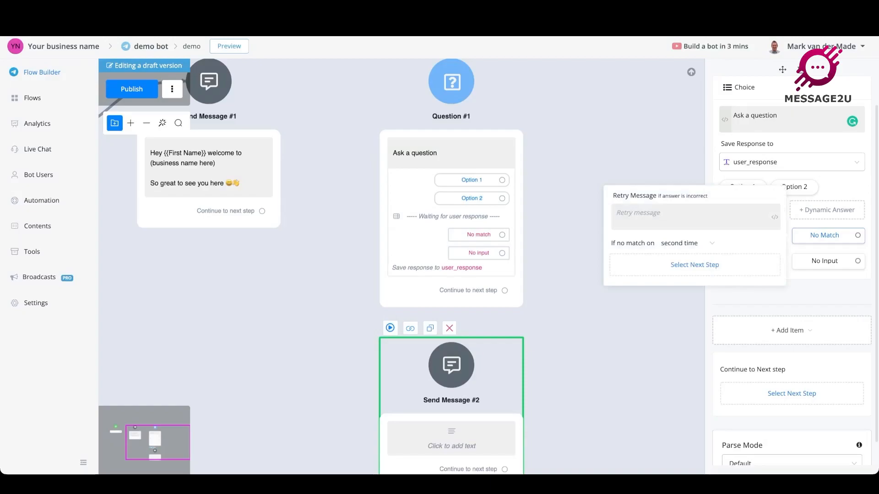
click(695, 217)
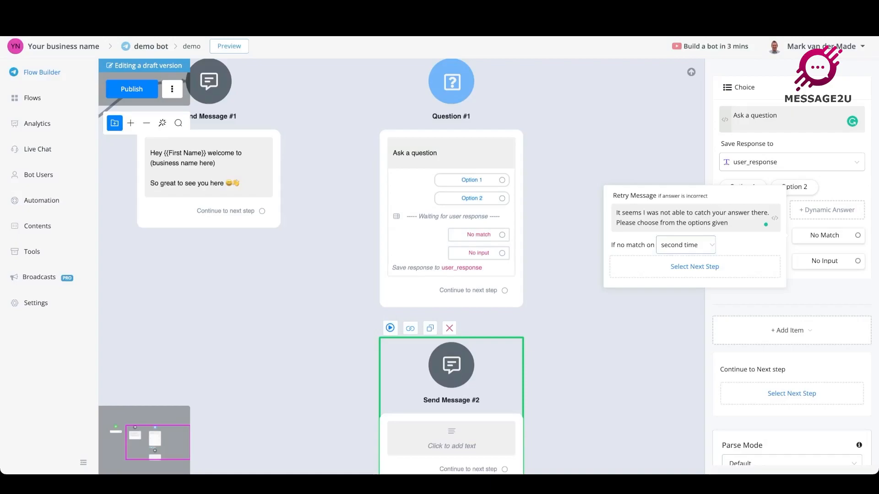
click(685, 245)
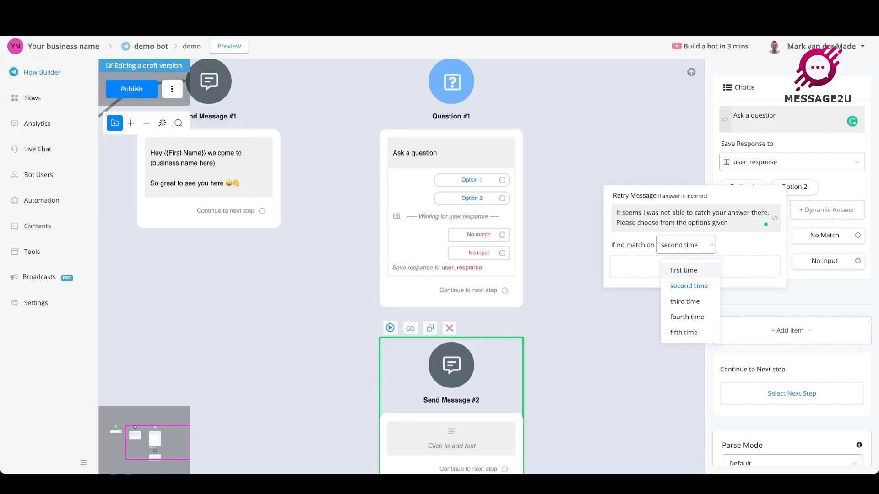
key(Escape)
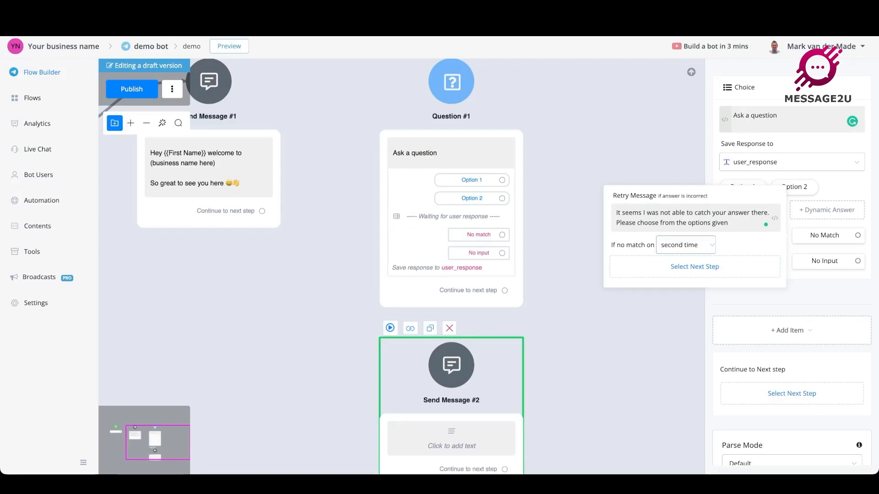
click(613, 327)
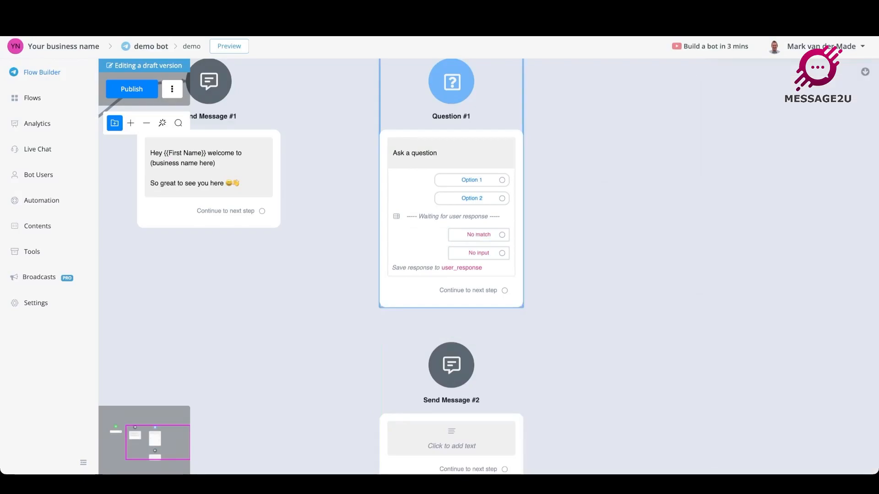
Step: Connect the No match outlet of Question #1 to Send Message #2
drag(502, 235, 451, 365)
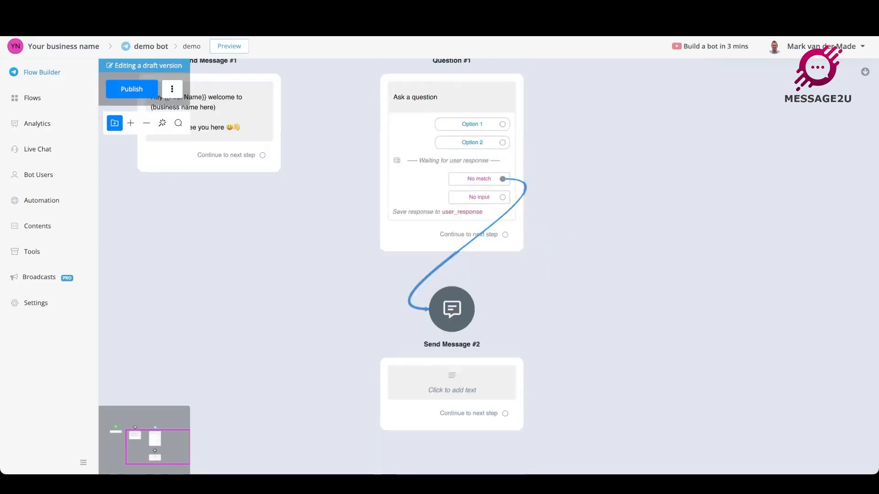